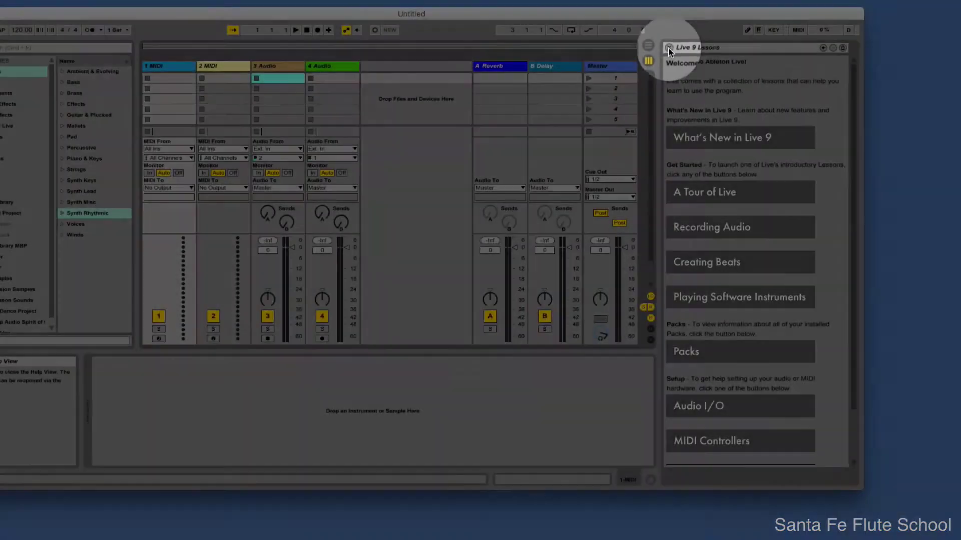
# - Close the Help View with the Live 9 lessons and show it again
pyautogui.click(669, 48)
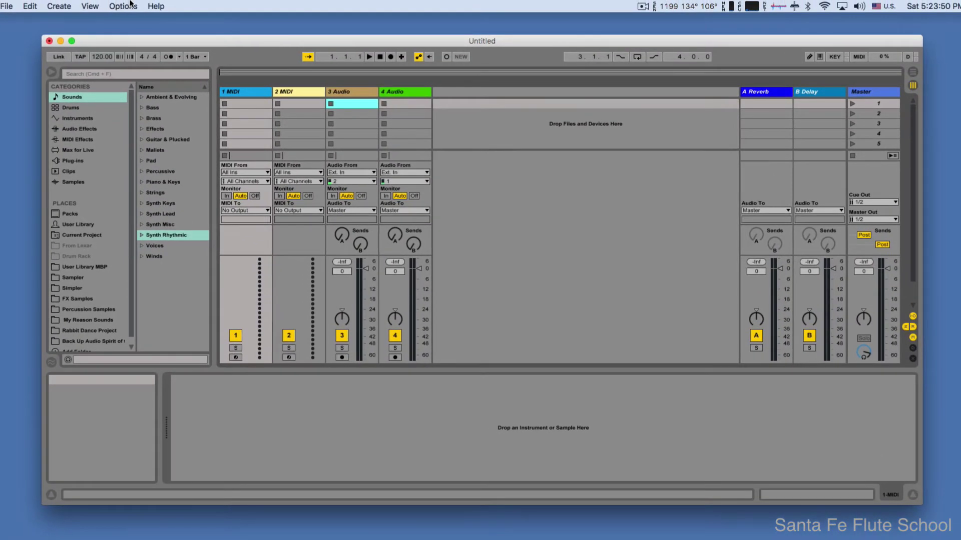
pyautogui.click(155, 6)
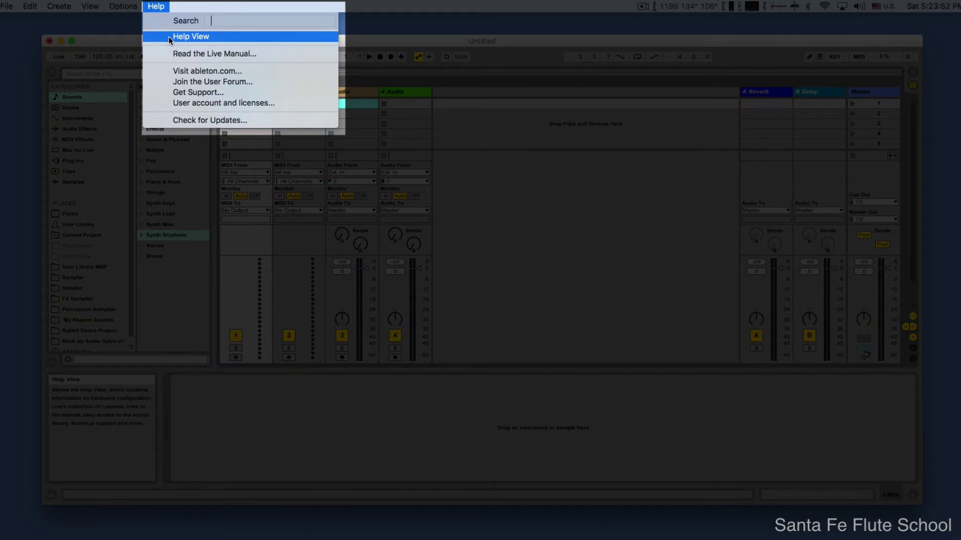
pyautogui.click(170, 37)
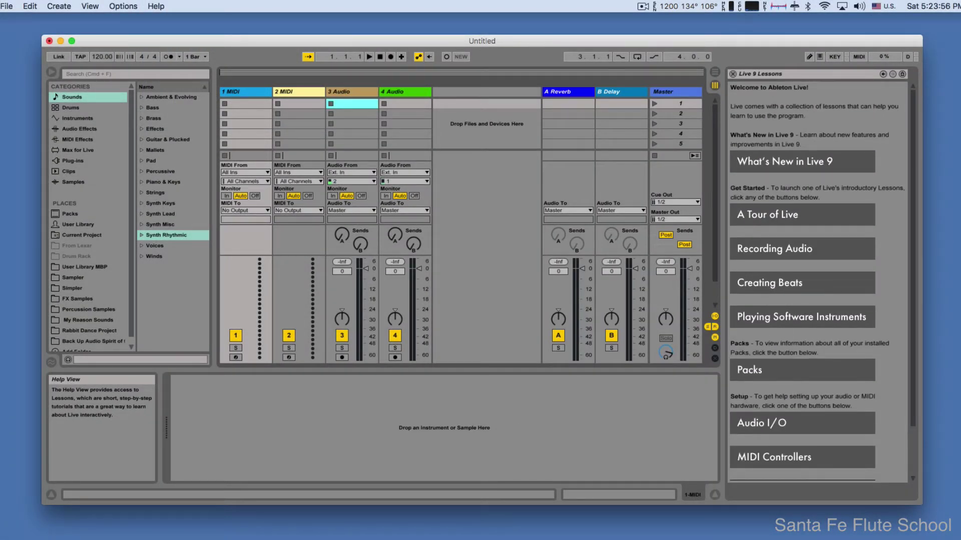
# - Look at the A Tour of Live lesson, return to the main lessons page and close the Help View
pyautogui.click(777, 215)
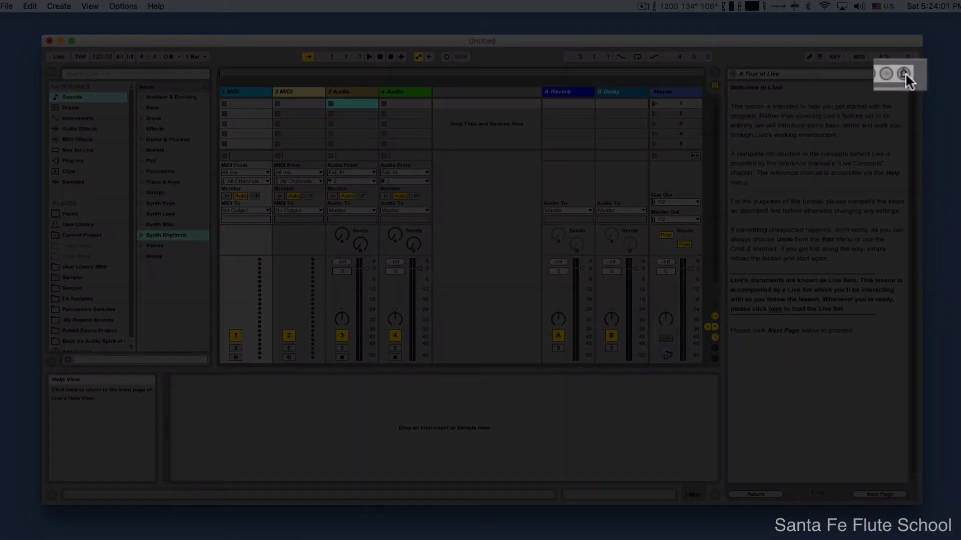
pyautogui.click(903, 73)
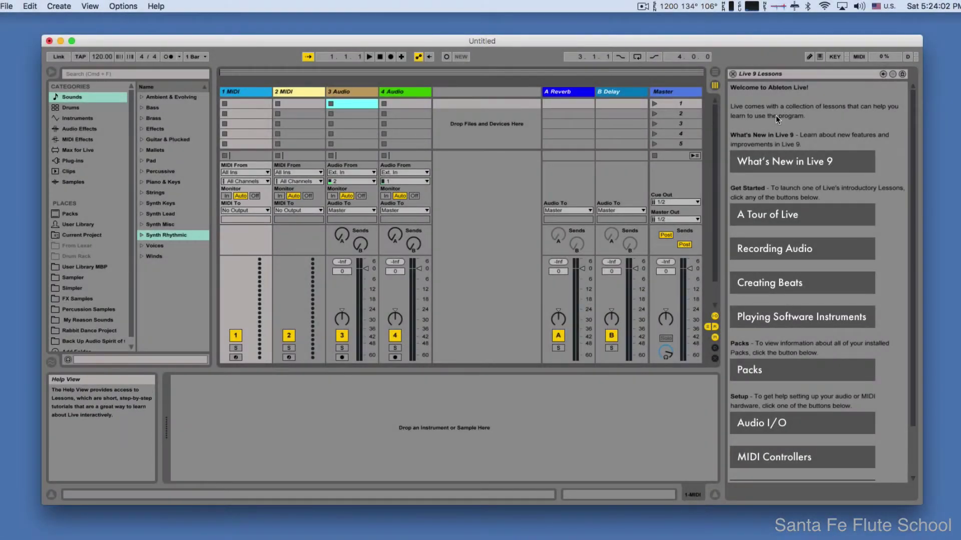
pyautogui.click(733, 74)
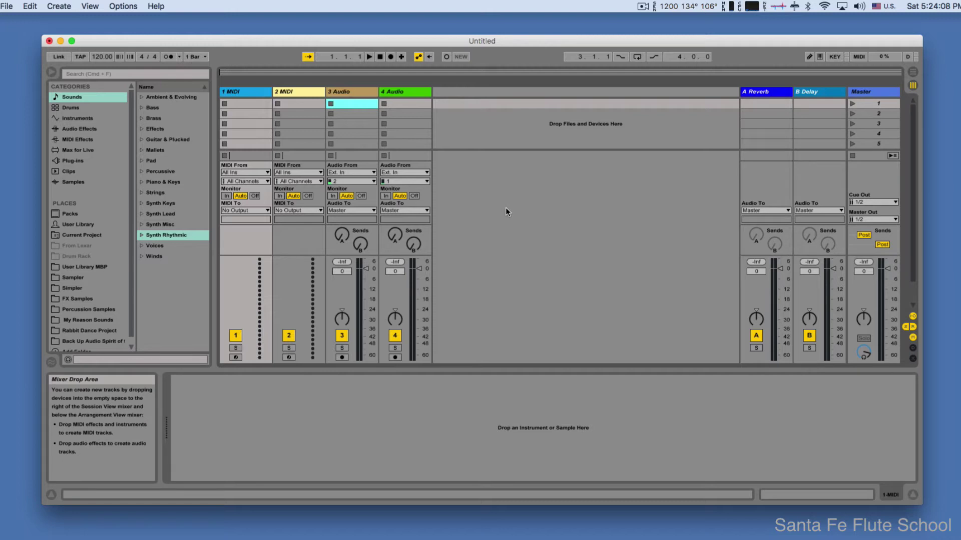
# - Open the Live manual PDF, skim its table of contents, and quit the PDF viewer
pyautogui.click(156, 5)
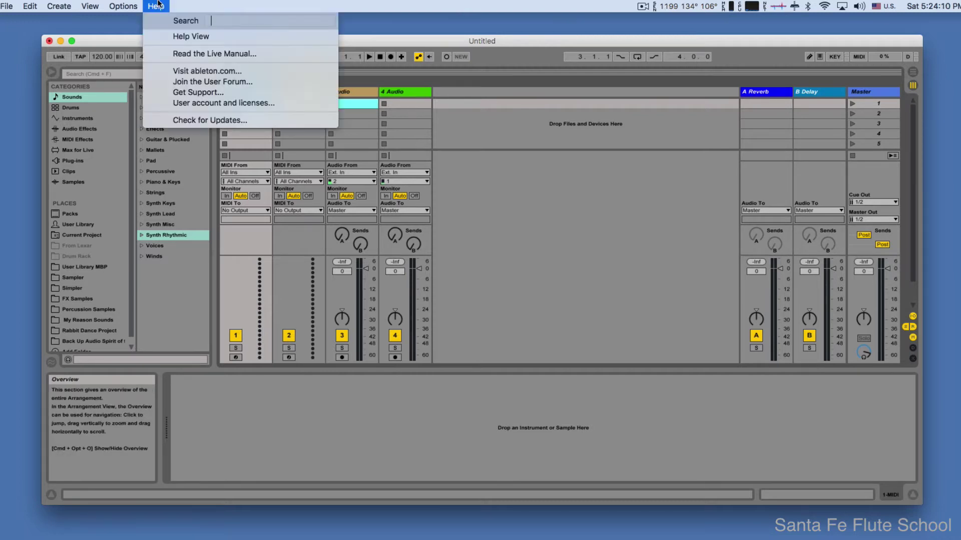
pyautogui.click(166, 51)
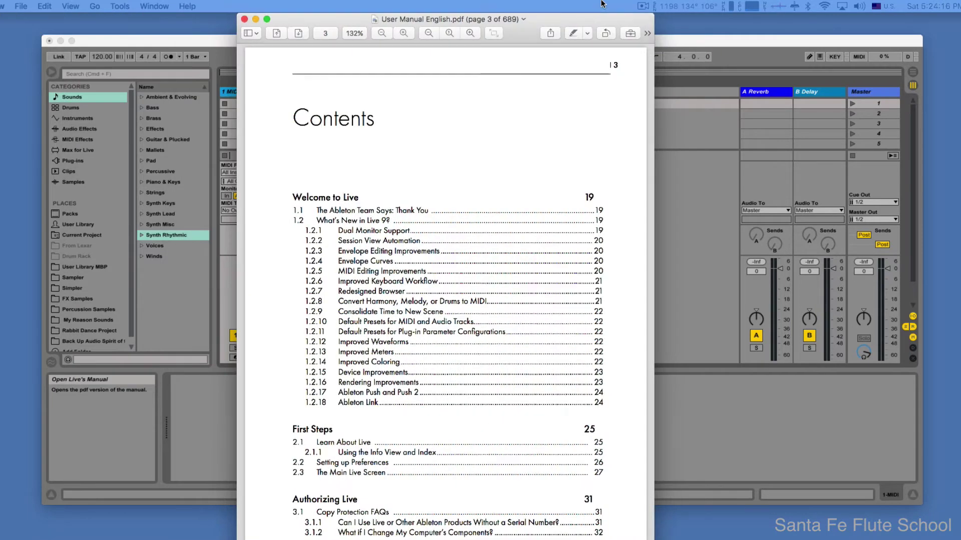
pyautogui.scroll(3, 594, 204)
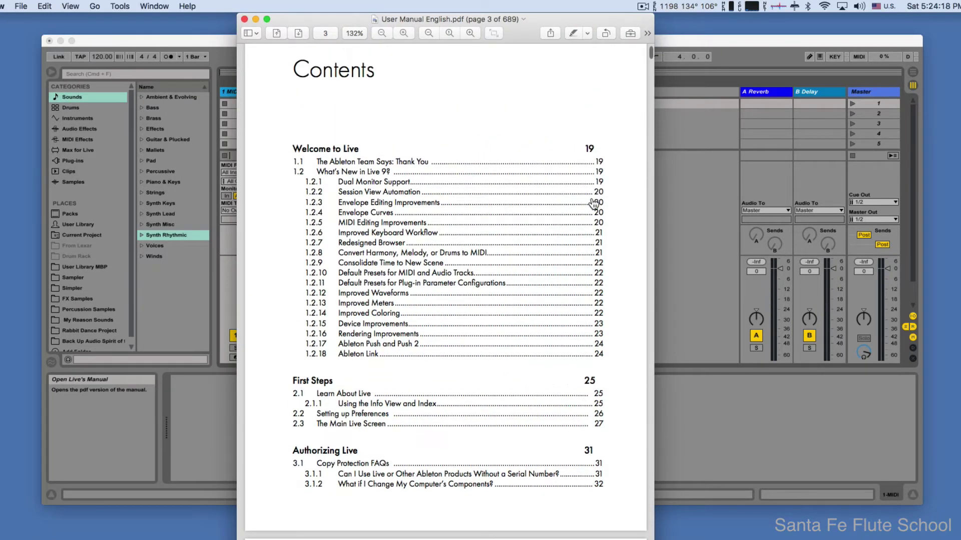
pyautogui.scroll(-10, 593, 204)
pyautogui.scroll(-5, 594, 203)
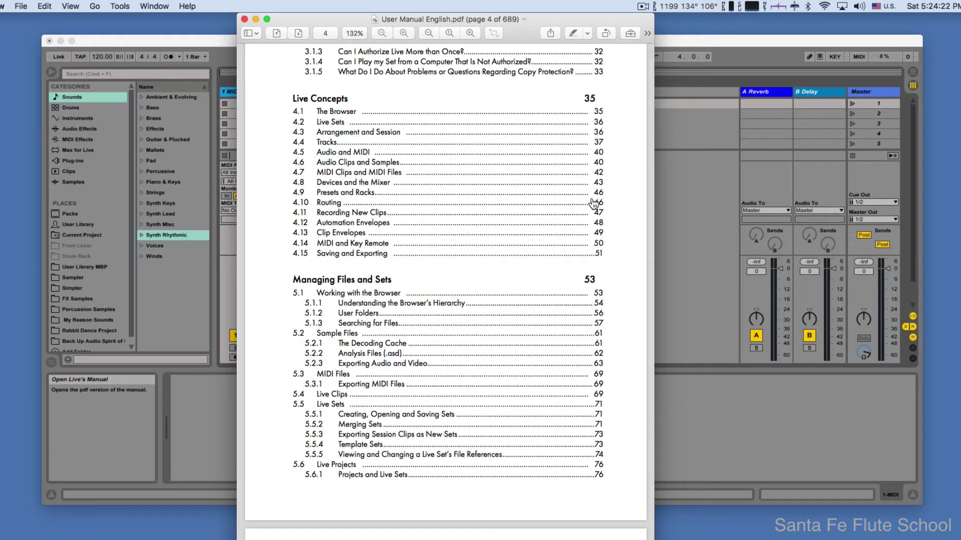
pyautogui.press('super+q')
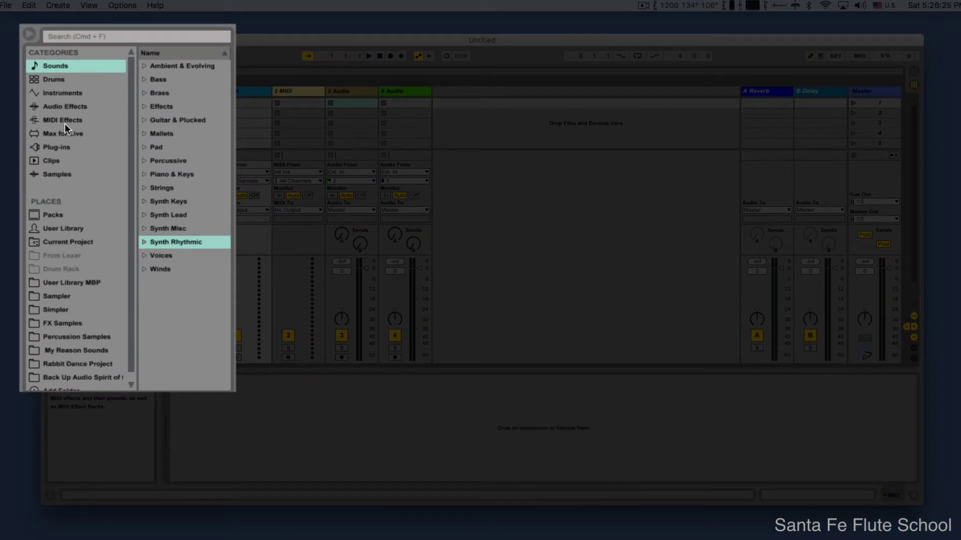
# - Browse the Sounds, Drums, Instruments and Audio Effects categories in the browser
pyautogui.click(55, 65)
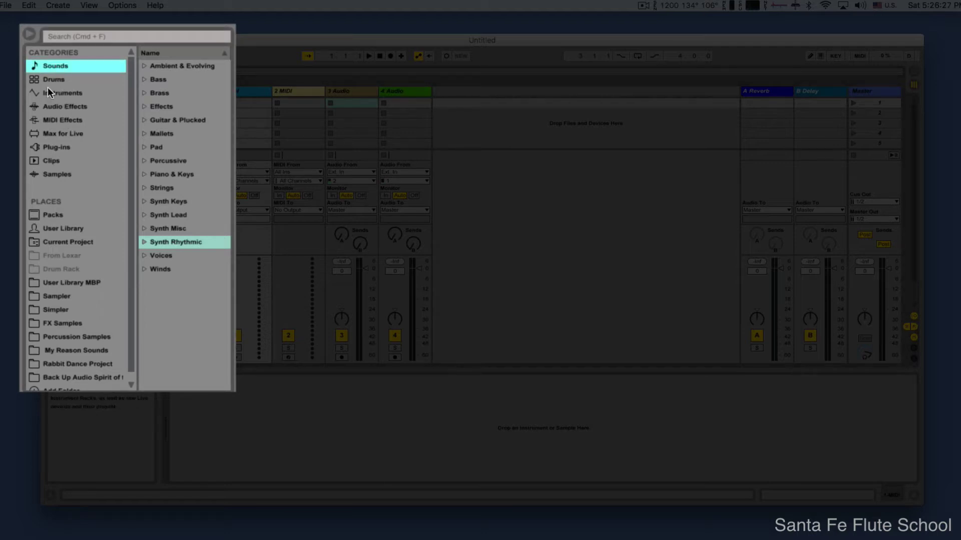
pyautogui.click(51, 78)
pyautogui.click(52, 88)
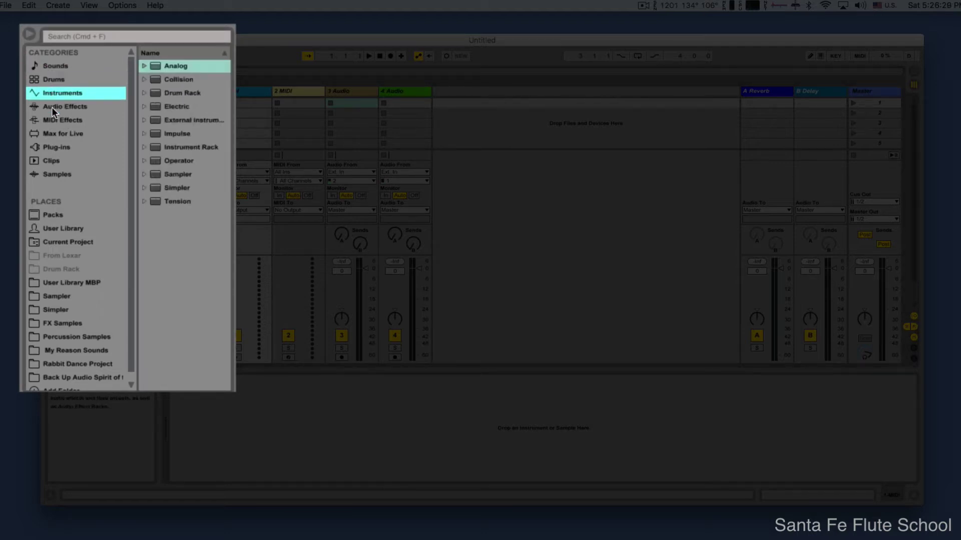
pyautogui.click(53, 108)
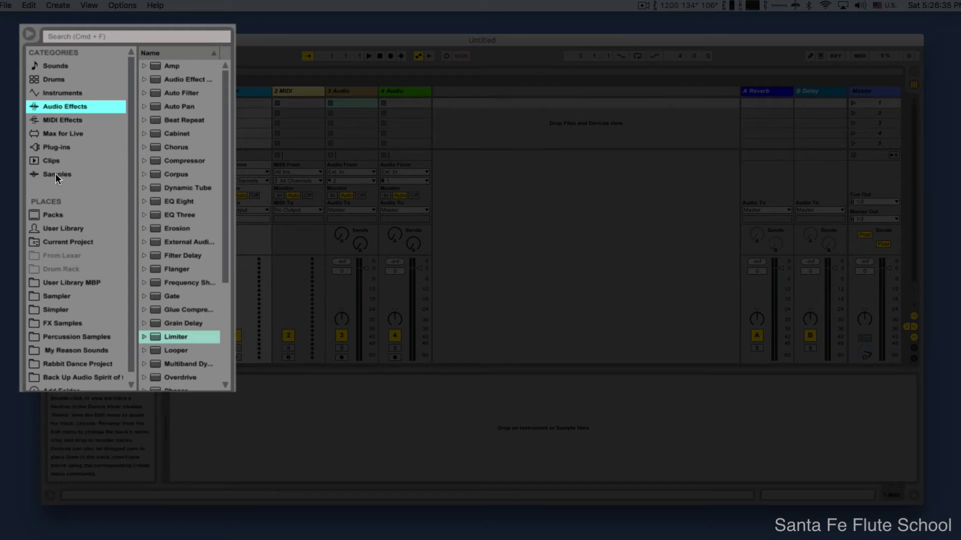
# - Select the first clip slot of the 4 Audio track, and widen the browser and its category sidebar
pyautogui.click(388, 103)
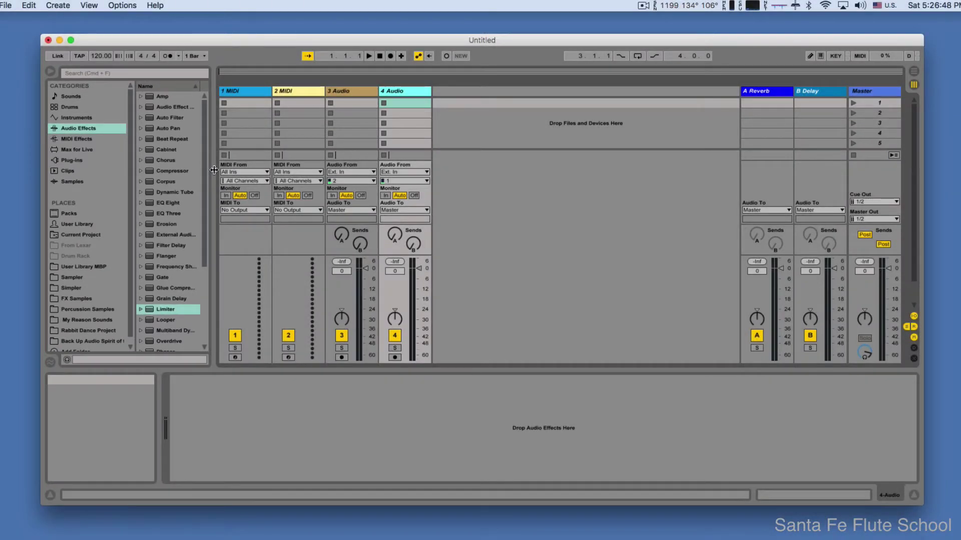
pyautogui.moveTo(214, 170); pyautogui.dragTo(235, 175)
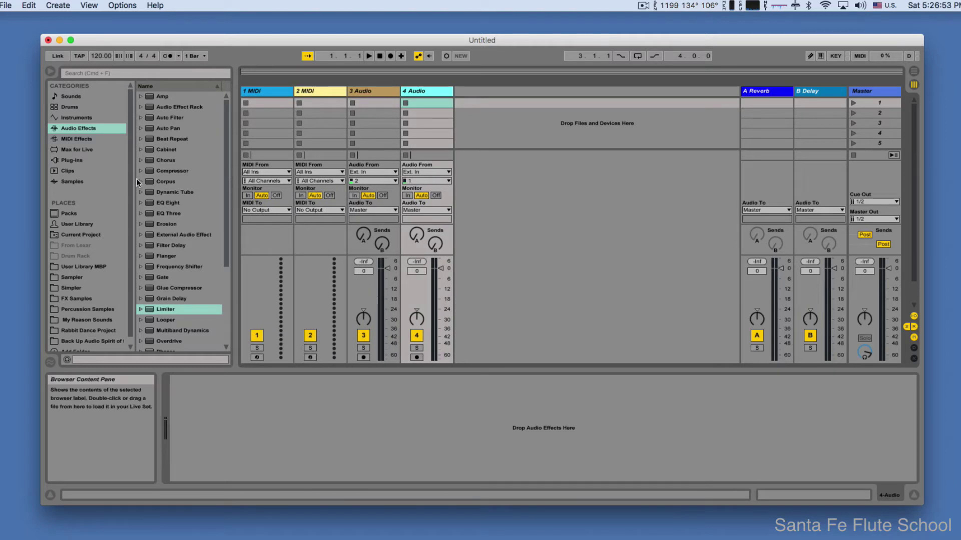
pyautogui.moveTo(159, 181)
pyautogui.mouseDown()
pyautogui.moveTo(131, 180)
pyautogui.moveTo(157, 180)
pyautogui.moveTo(144, 179)
pyautogui.mouseUp()
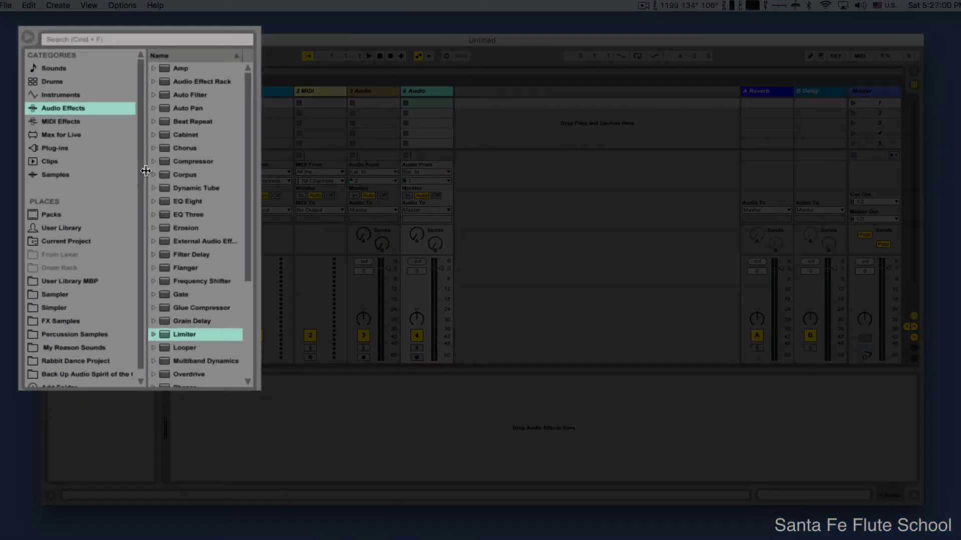
# - Compare the contents of the Instruments, Audio Effects and MIDI Effects categories, finishing on Instruments
pyautogui.click(81, 93)
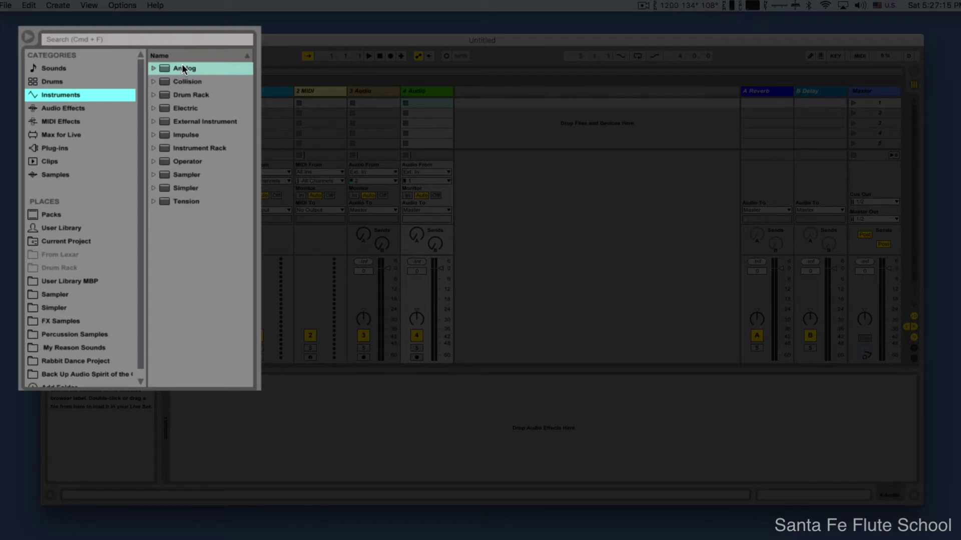
pyautogui.click(79, 106)
pyautogui.click(69, 119)
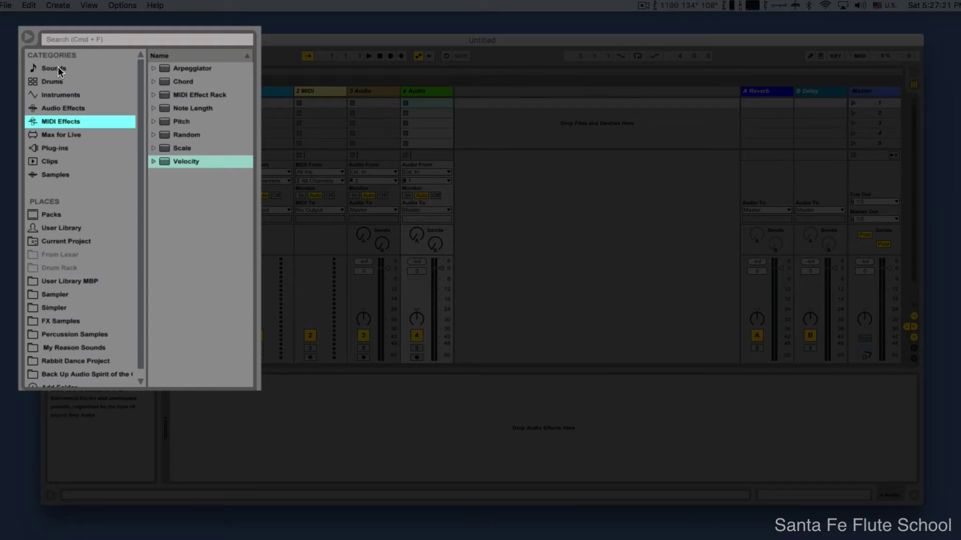
pyautogui.click(69, 109)
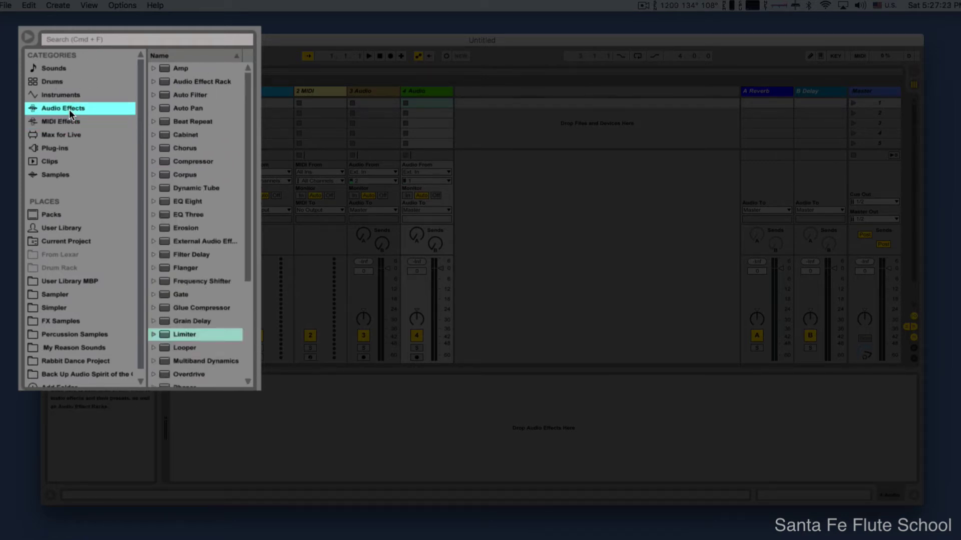
pyautogui.click(65, 94)
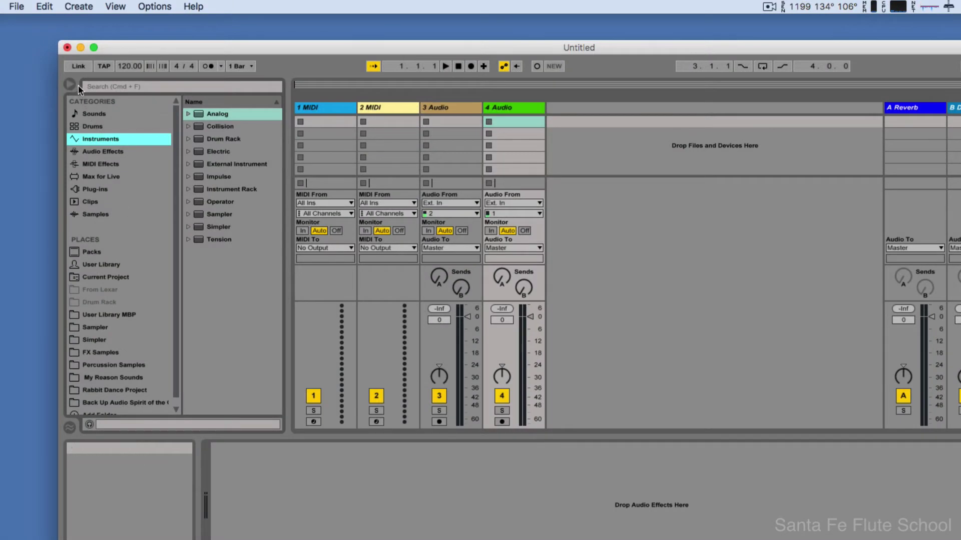
# - Toggle the browser's visibility repeatedly and leave it hidden
pyautogui.click(70, 85)
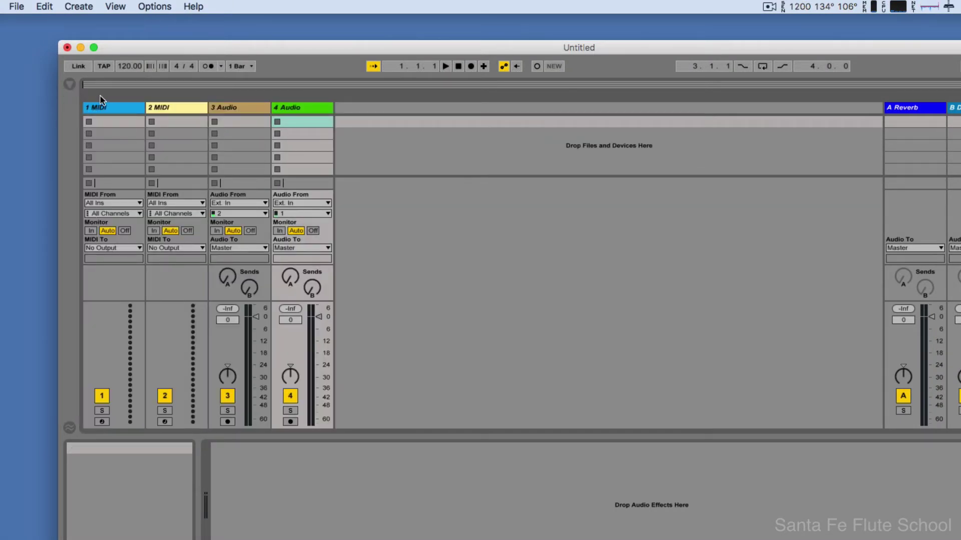
pyautogui.click(70, 84)
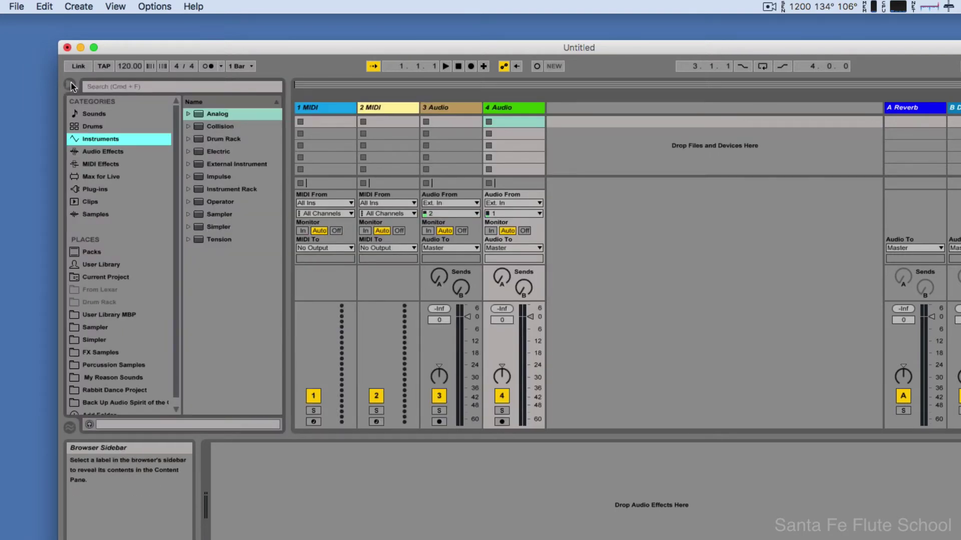
pyautogui.click(70, 84)
pyautogui.click(70, 85)
pyautogui.click(70, 85)
pyautogui.click(70, 85)
pyautogui.click(70, 85)
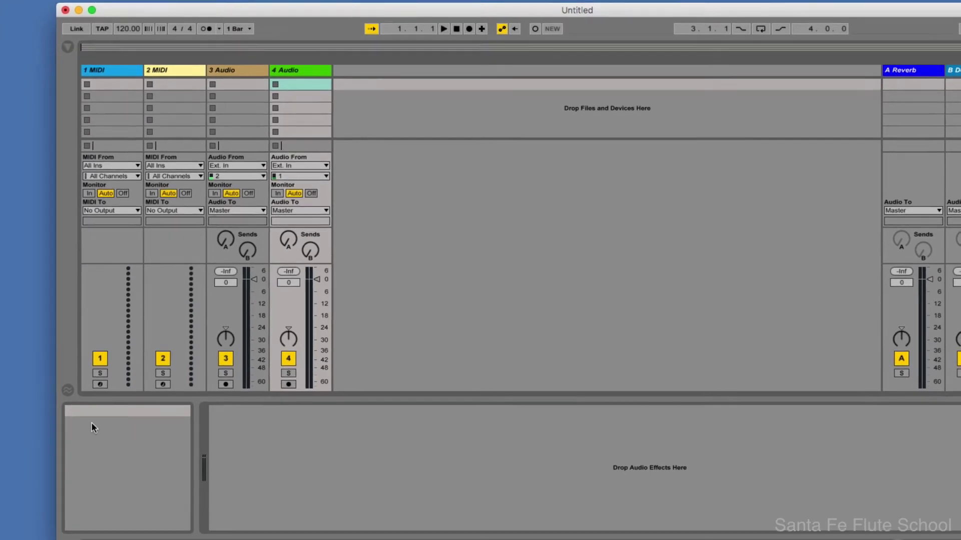
# - Toggle the Info View's visibility and leave it hidden
pyautogui.moveTo(94, 474)
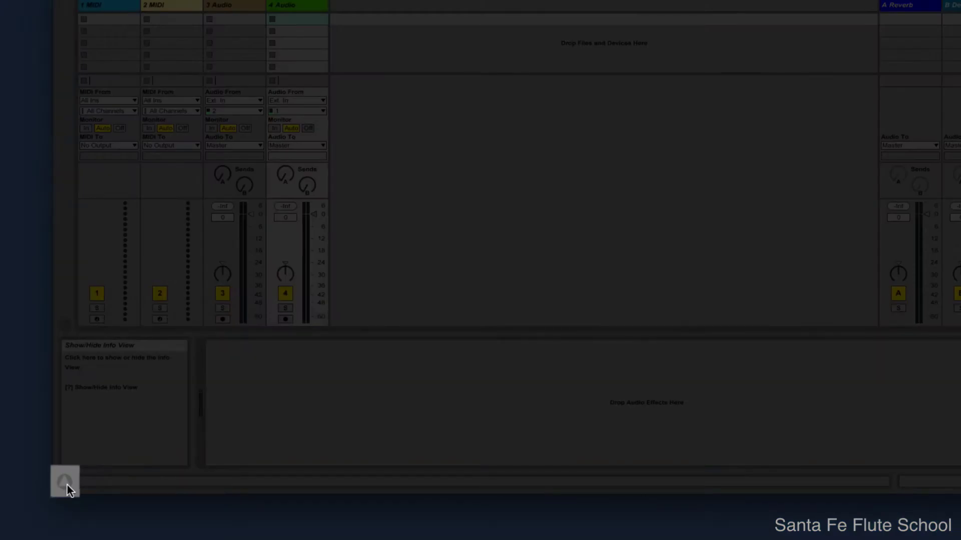
pyautogui.click(66, 482)
pyautogui.click(66, 484)
pyautogui.click(67, 486)
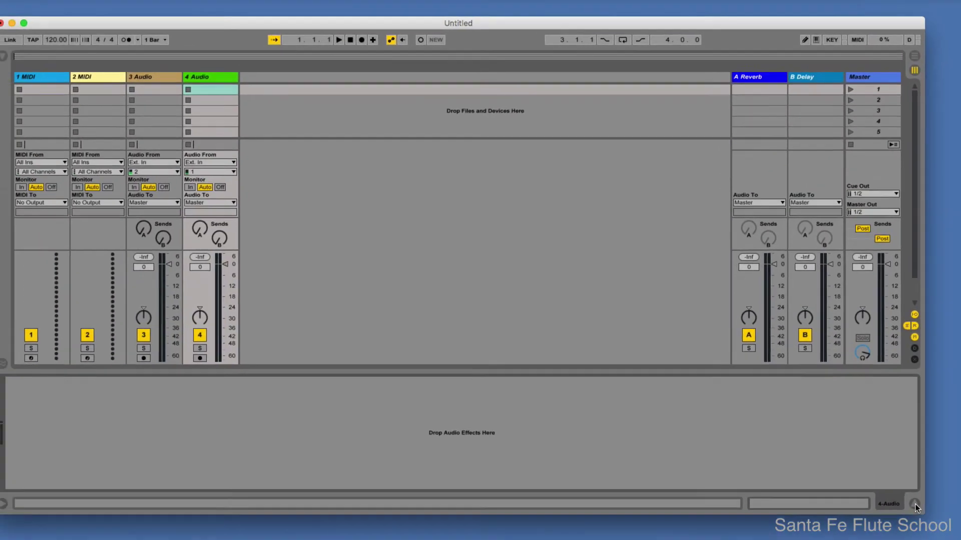
# - Hide and show the Detail View repeatedly, checking its shortcut in between, and leave it shown
pyautogui.click(901, 497)
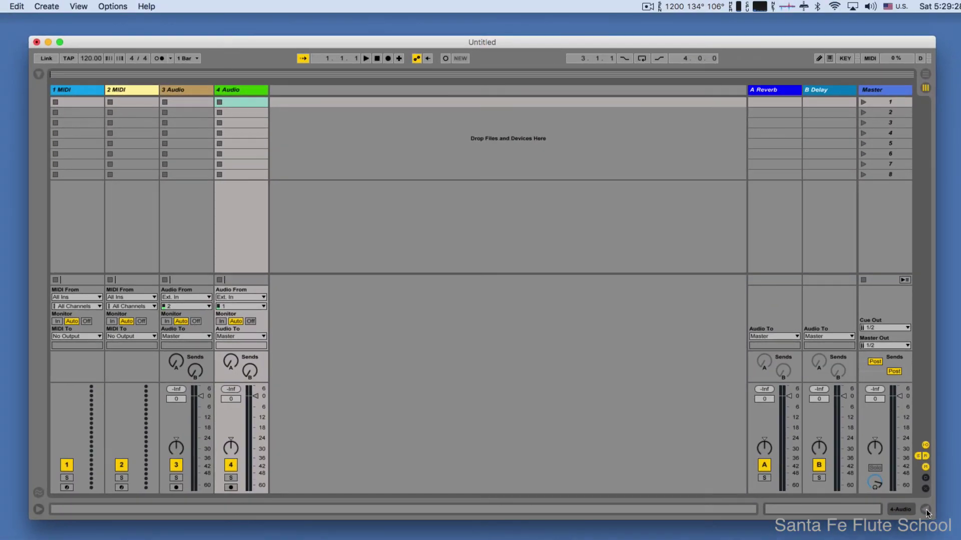
pyautogui.click(900, 498)
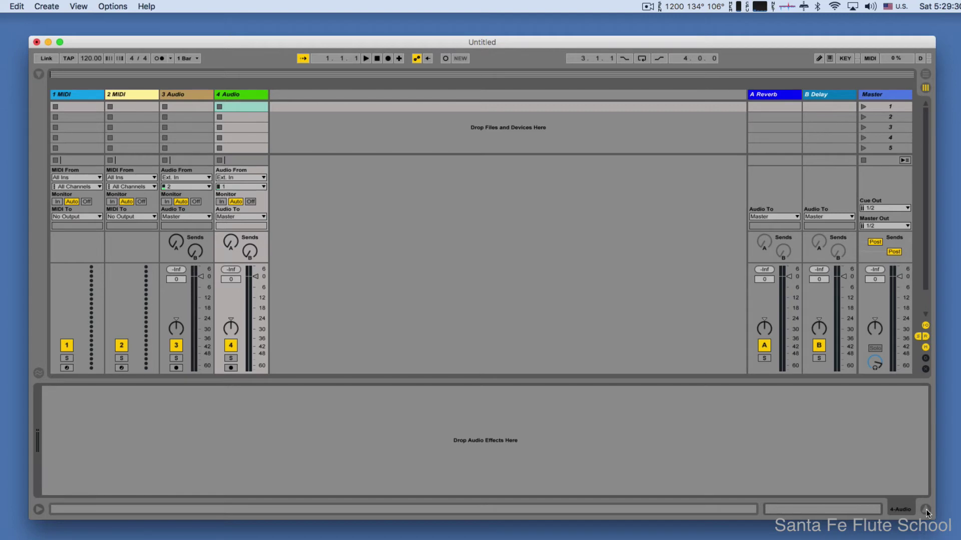
pyautogui.click(79, 6)
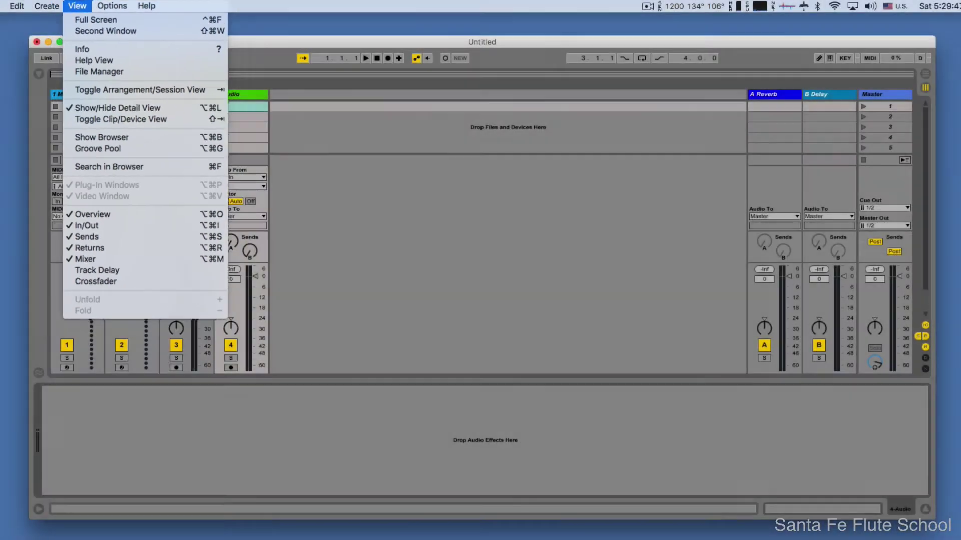
pyautogui.click(77, 5)
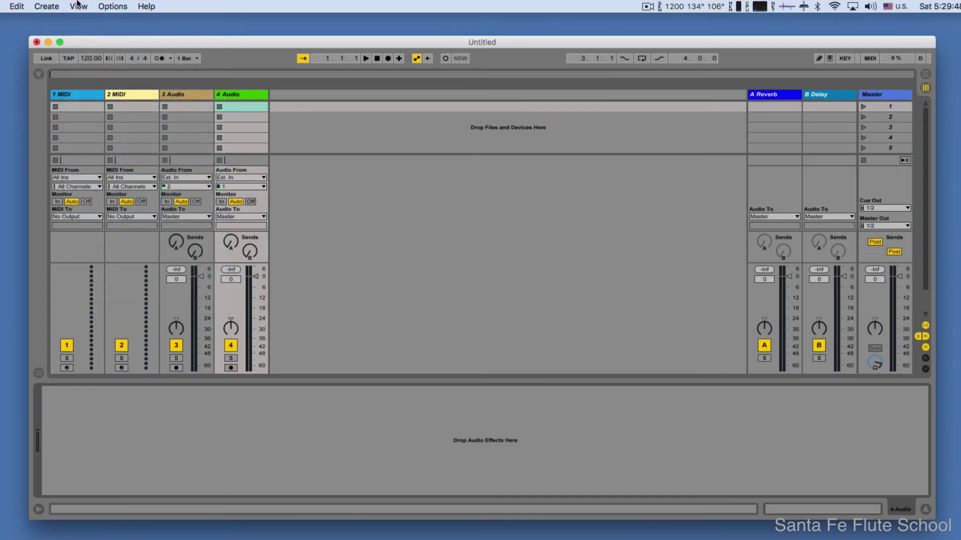
pyautogui.press('alt+super')
pyautogui.press('alt+super+l')
pyautogui.press('alt+super+l')
pyautogui.press('alt+super+l')
pyautogui.press('alt+super+l')
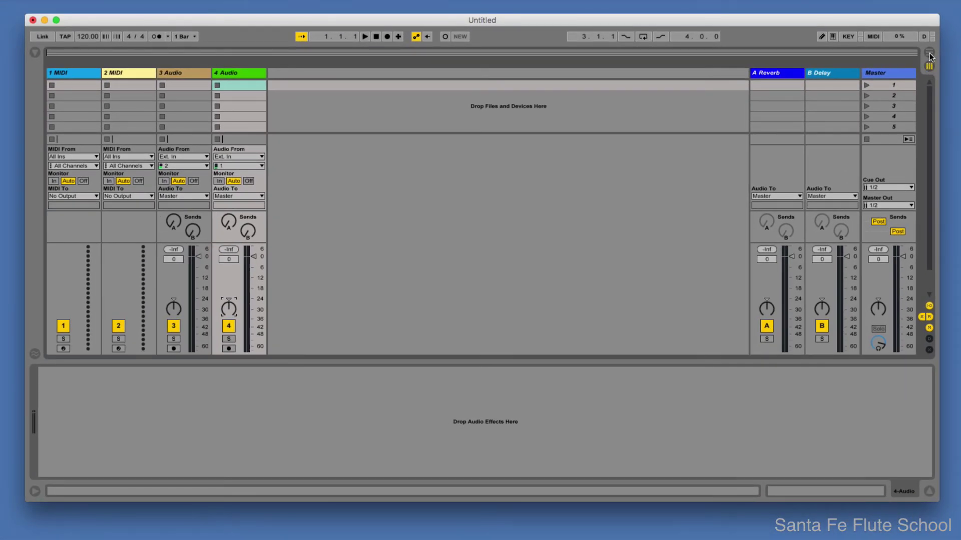
# - Switch between the Arrangement View and the Session View twice, ending in the Session View
pyautogui.click(930, 56)
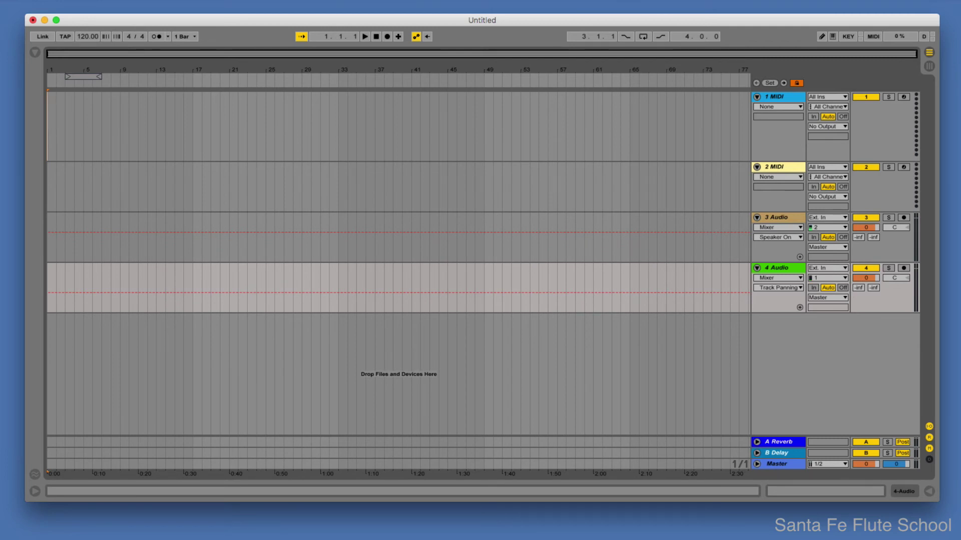
pyautogui.click(929, 66)
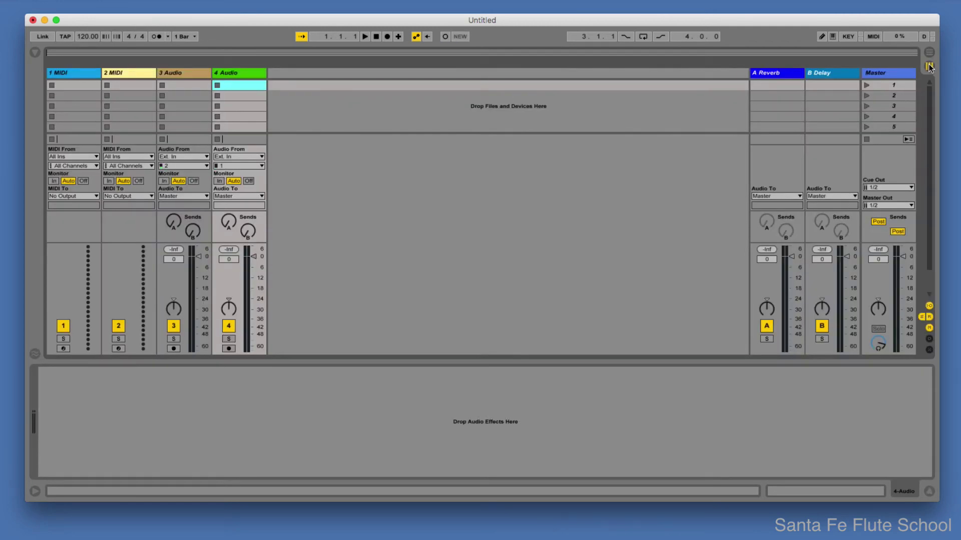
pyautogui.click(929, 53)
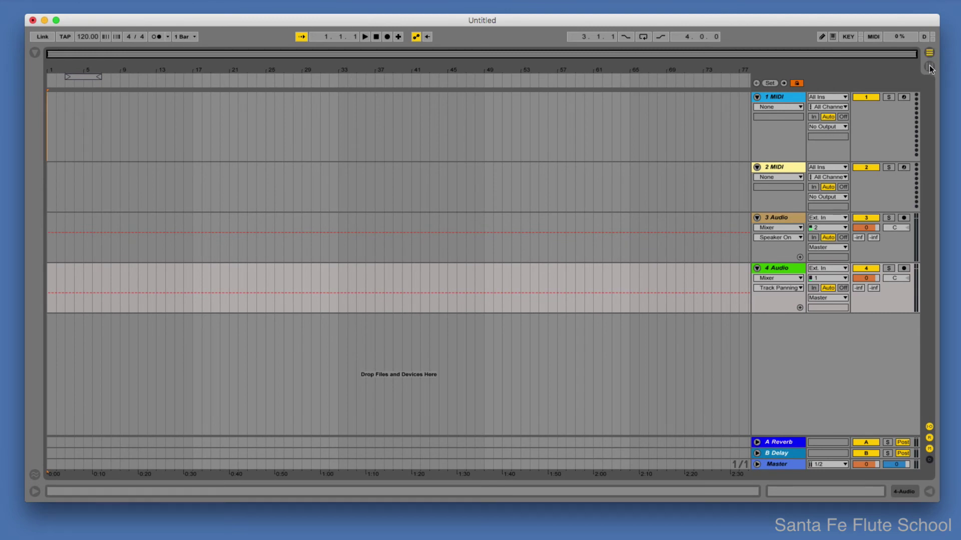
pyautogui.click(929, 67)
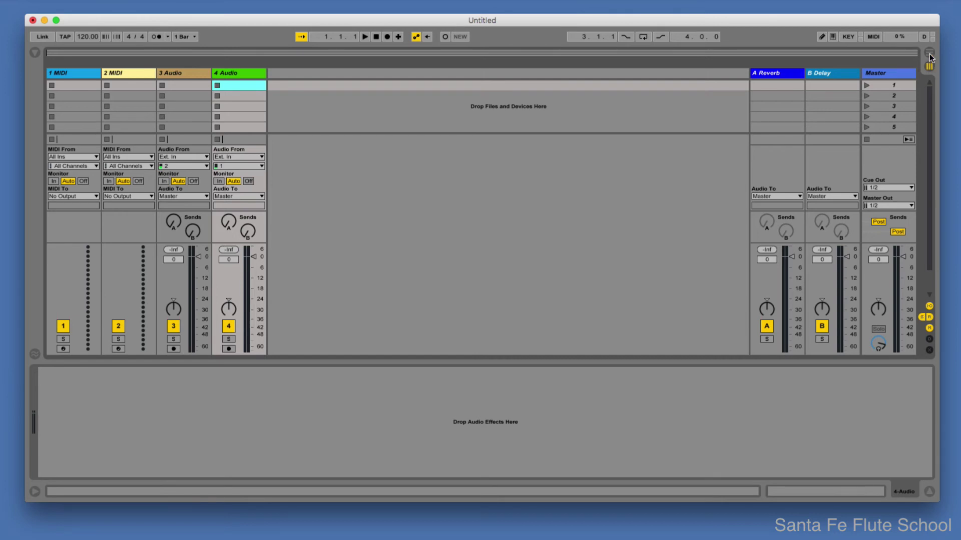
# - Switch to the Arrangement View, return to the Session View, and finish in the Arrangement View
pyautogui.click(929, 54)
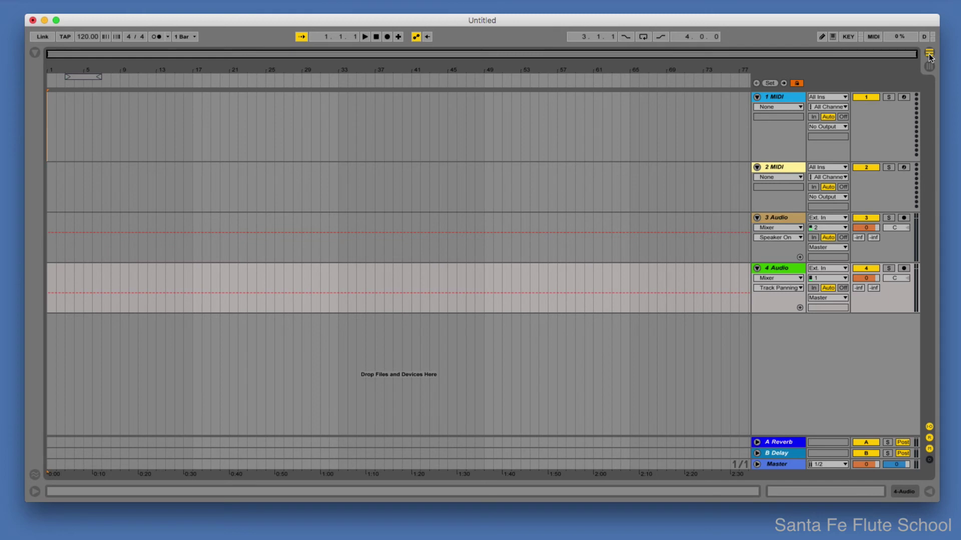
pyautogui.click(929, 66)
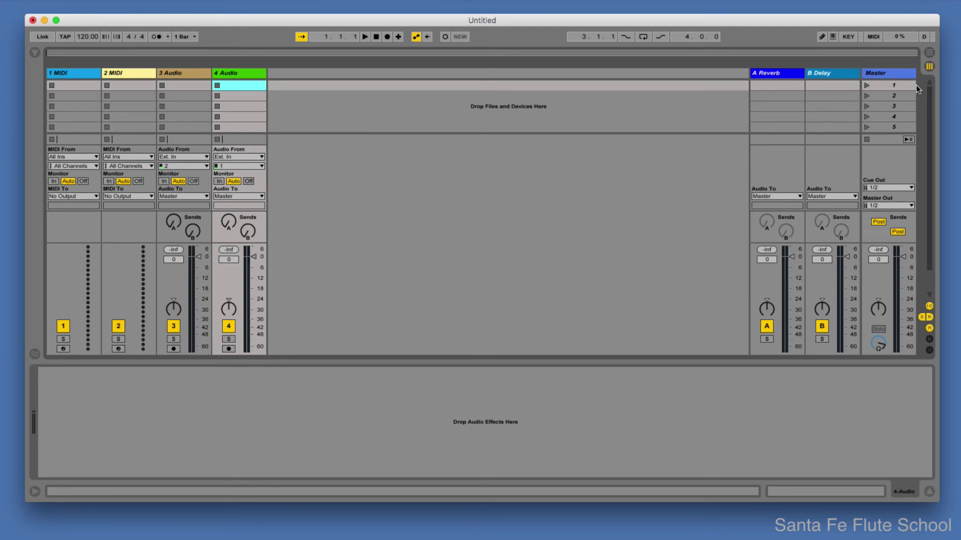
pyautogui.click(929, 51)
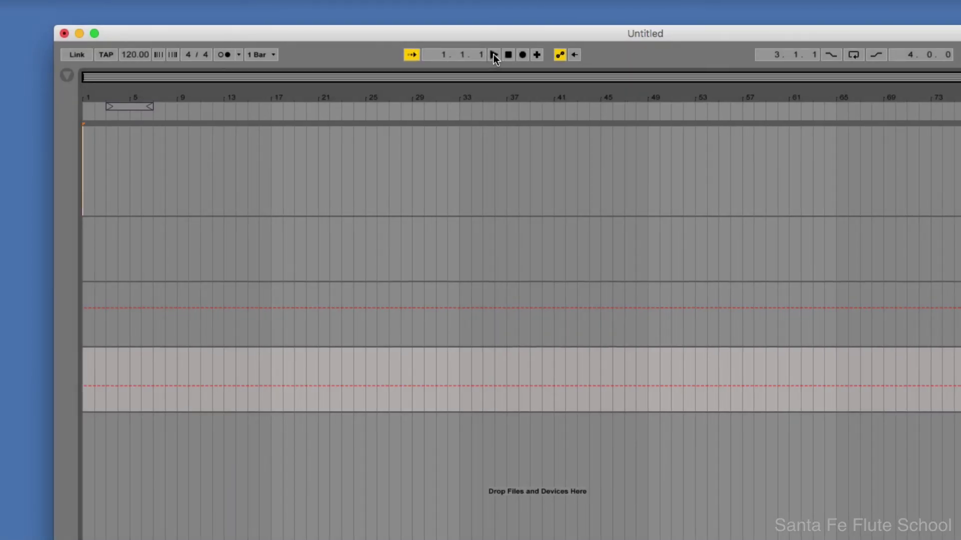
# - Start and stop playback of the arrangement twice, and toggle record arming on the 1 MIDI track
pyautogui.click(493, 54)
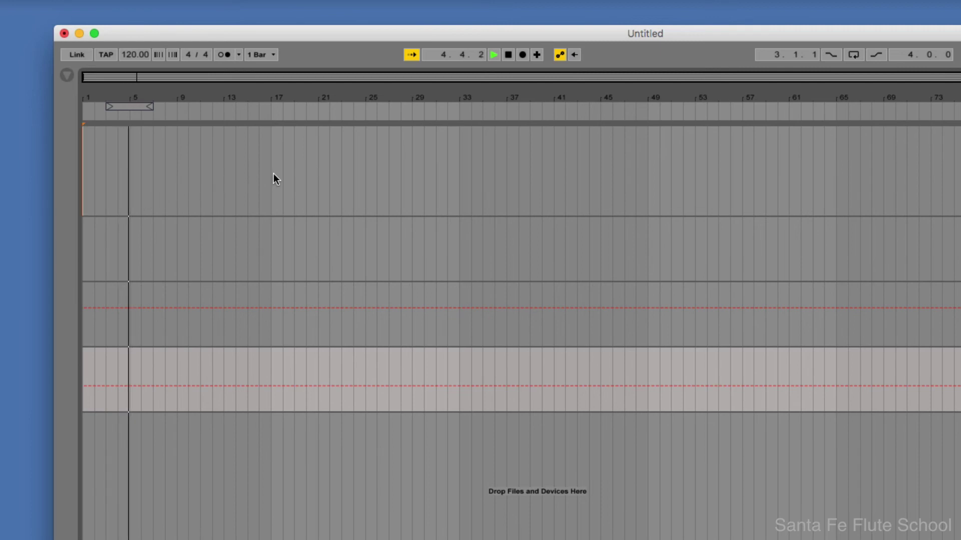
pyautogui.click(508, 54)
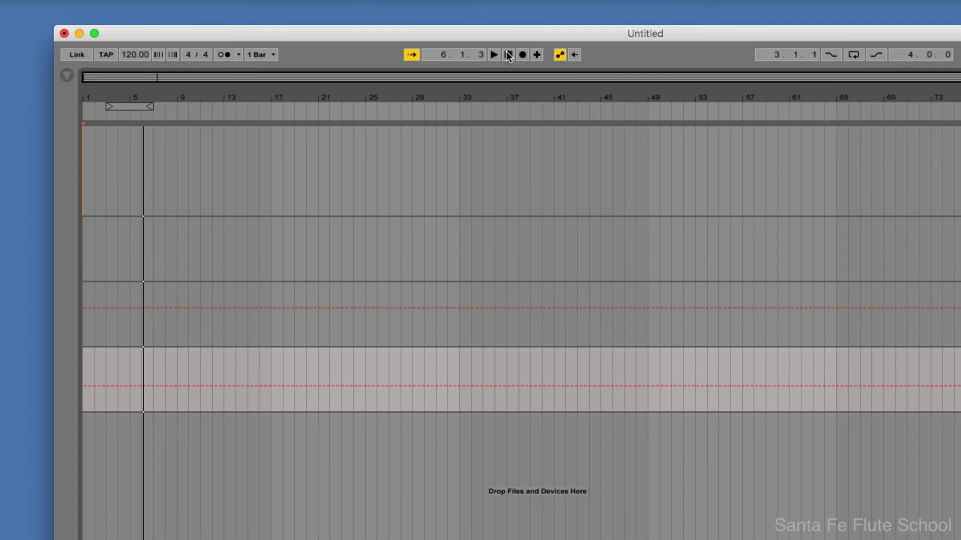
pyautogui.click(493, 55)
pyautogui.click(508, 54)
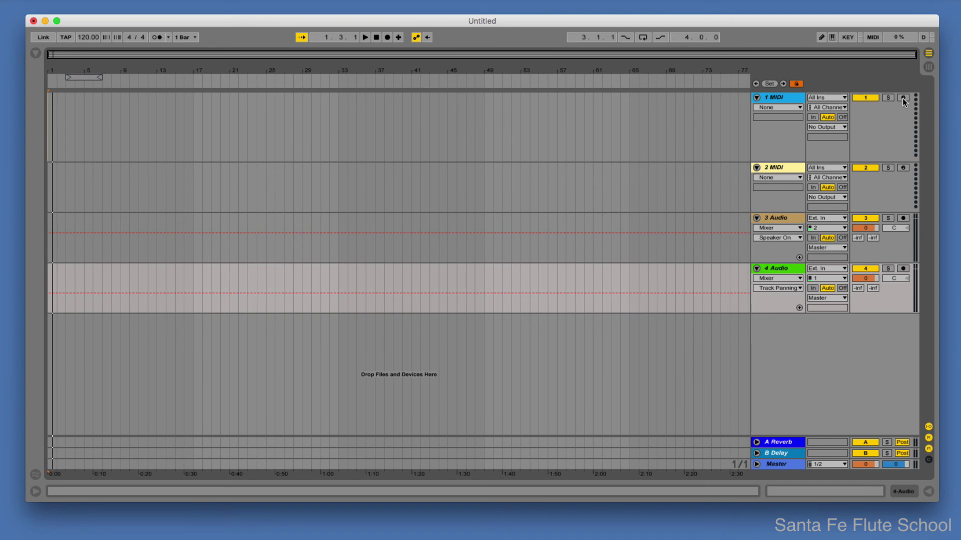
pyautogui.click(902, 98)
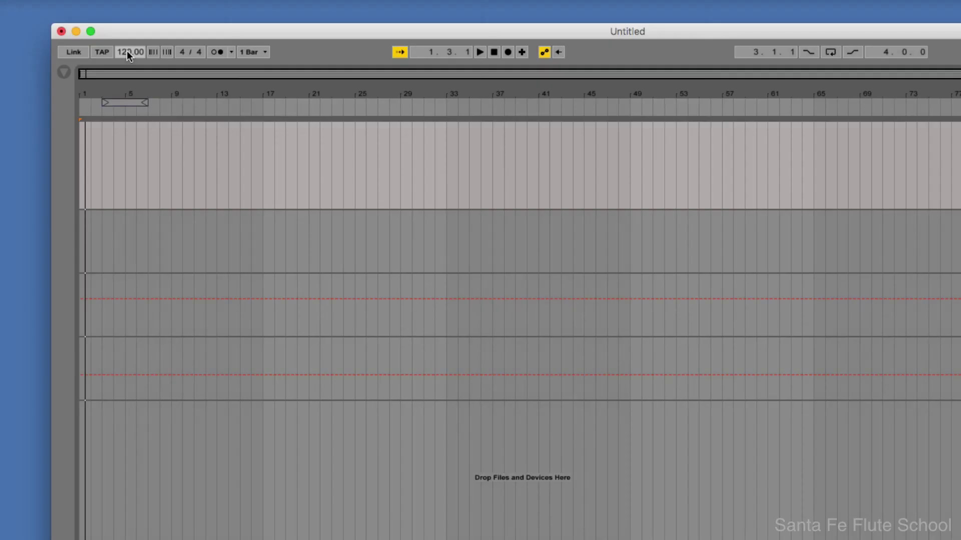
# - Set the song tempo to 80 BPM and change it to 140 BPM
pyautogui.click(128, 51)
pyautogui.write('80')
pyautogui.press('Return')
pyautogui.click(127, 51)
pyautogui.write('140')
pyautogui.press('Return')
# - Slide the tempo down to 66 BPM and back up, and set it to exactly 120 BPM
pyautogui.moveTo(130, 52); pyautogui.dragTo(130, 91)
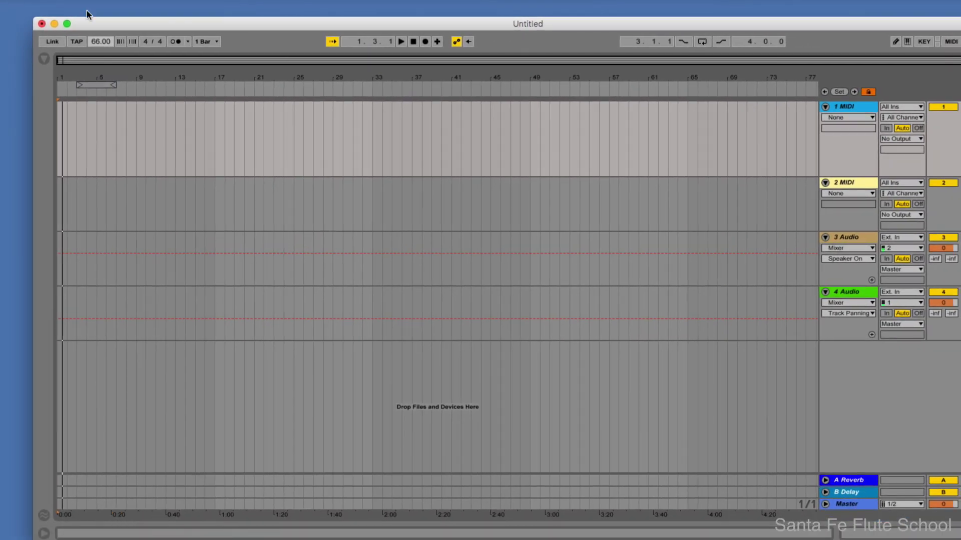
pyautogui.moveTo(101, 41); pyautogui.dragTo(100, 15)
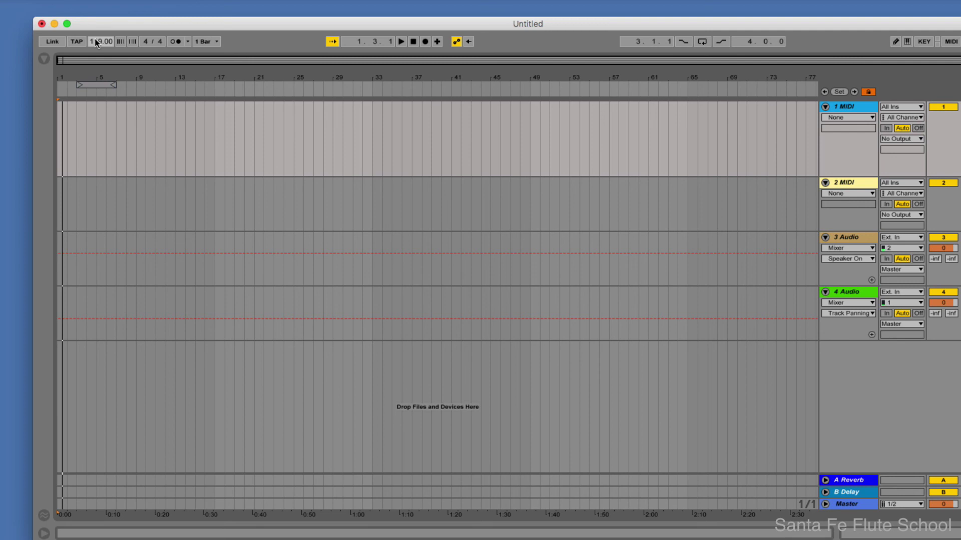
pyautogui.write('120')
pyautogui.press('Return')
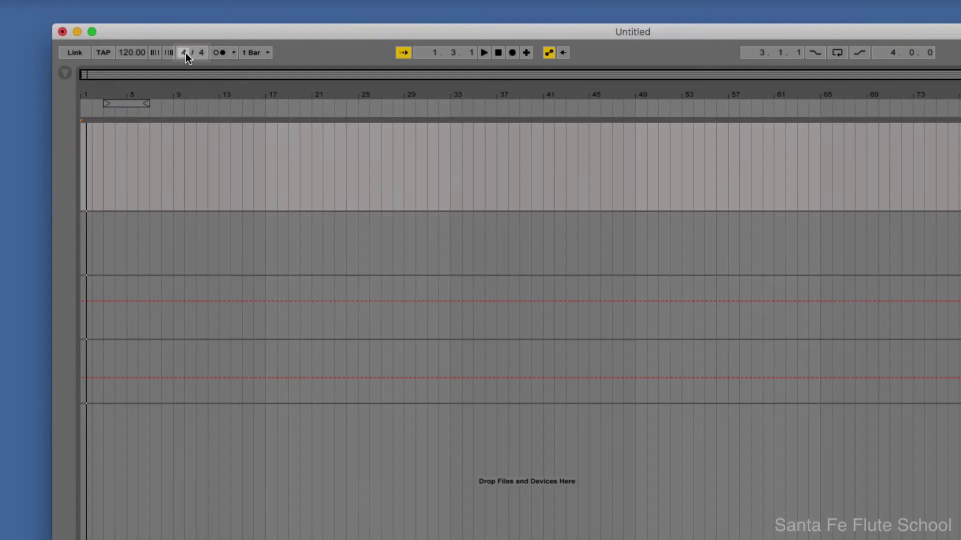
# - Set the time signature to 3/4 and change its denominator to 8
pyautogui.press('Return')
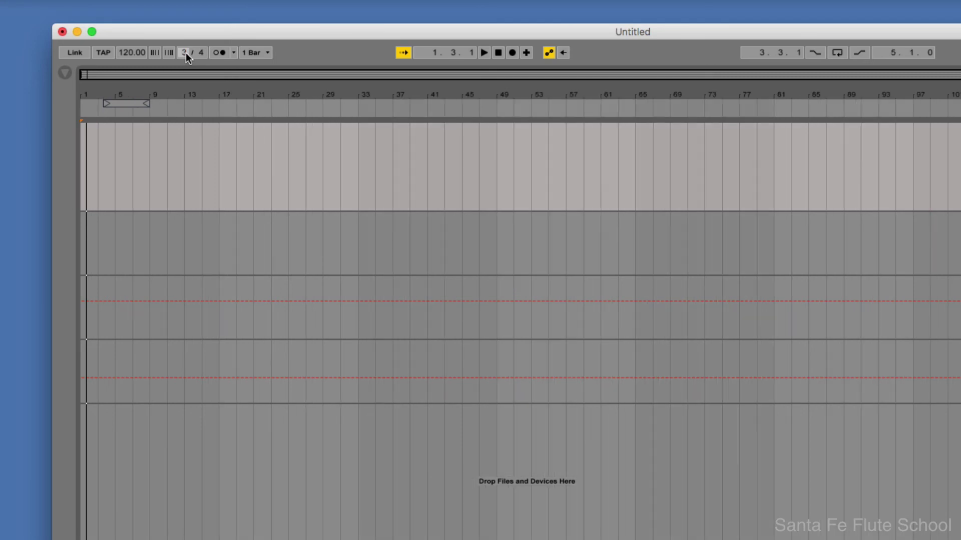
pyautogui.click(299, 44)
pyautogui.press('Return')
pyautogui.write('8')
pyautogui.press('Return')
pyautogui.click(299, 50)
# - Restore the time signature to 4/4 by setting both its numerator and denominator to 4
pyautogui.click(181, 52)
pyautogui.write('4')
pyautogui.press('Return')
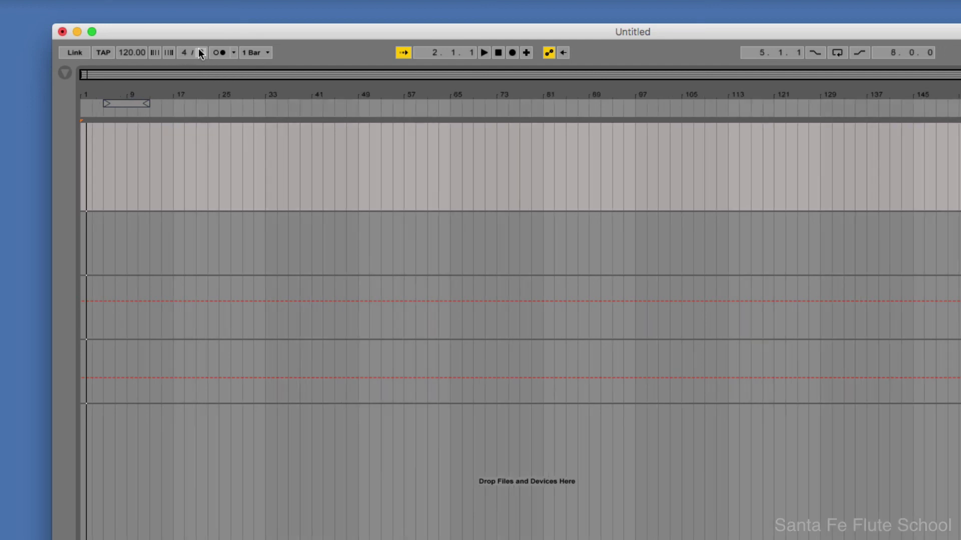
pyautogui.click(200, 53)
pyautogui.write('4')
pyautogui.press('Return')
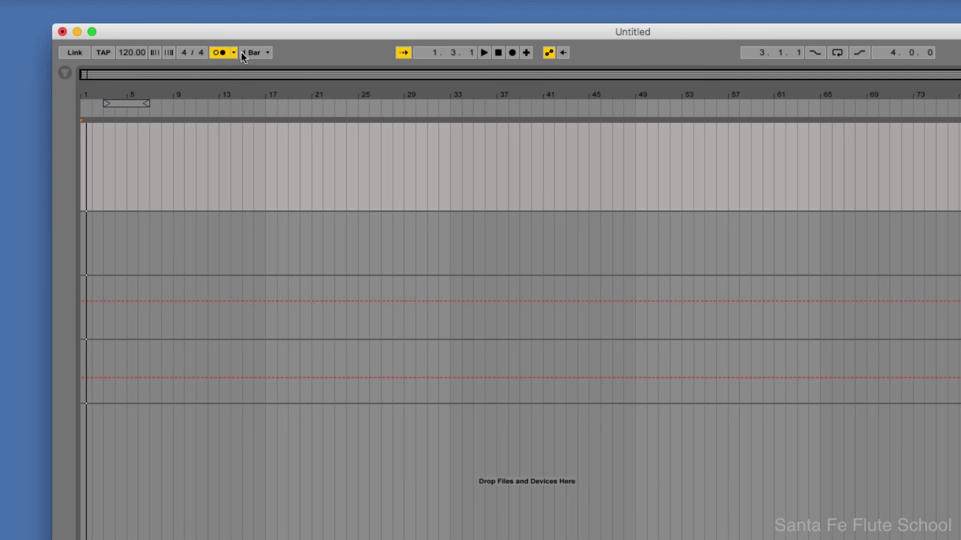
# - Look over the metronome's count-in options and the global quantization values, leaving both settings as they are and the metronome off
pyautogui.click(234, 53)
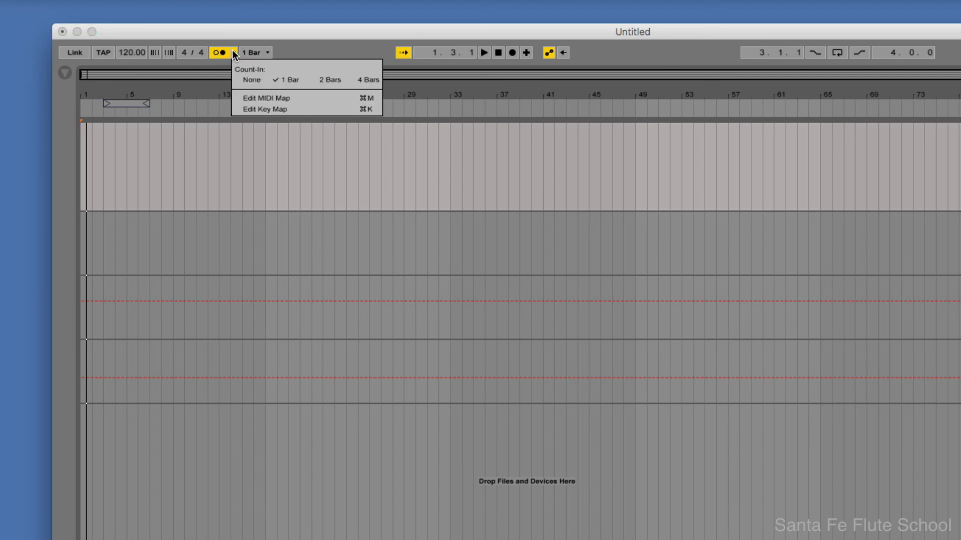
pyautogui.click(233, 51)
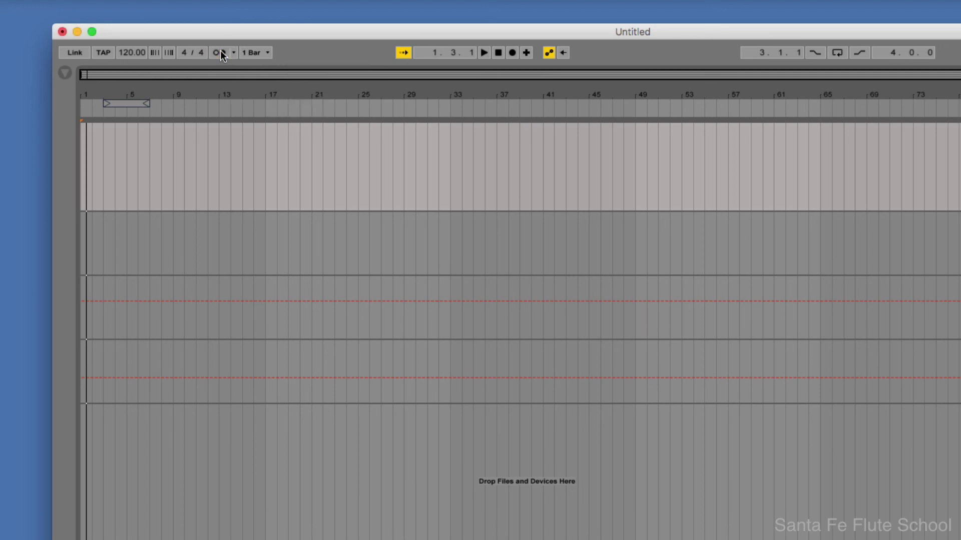
pyautogui.click(257, 52)
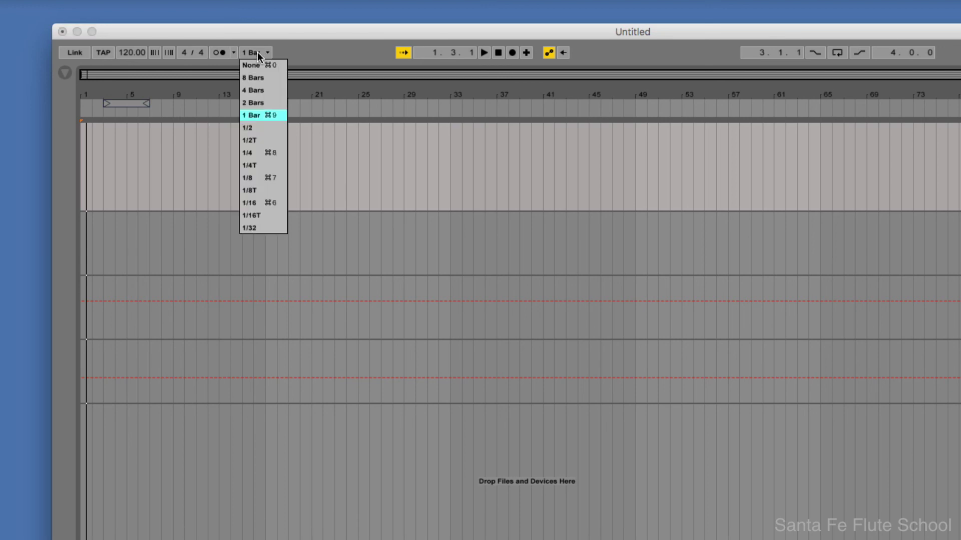
pyautogui.click(257, 52)
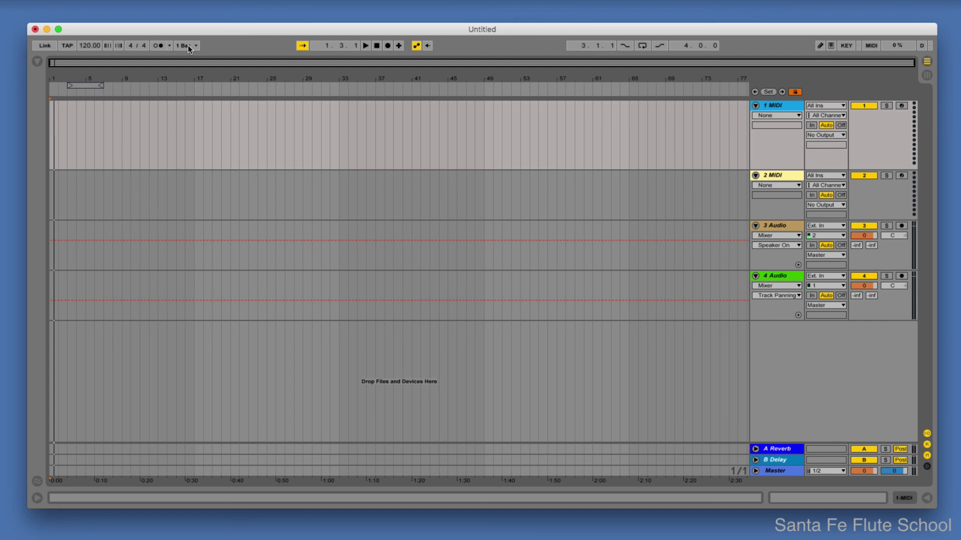
# - Alternate between the Session View and the Arrangement View twice, ending in the Arrangement View
pyautogui.press('Tab')
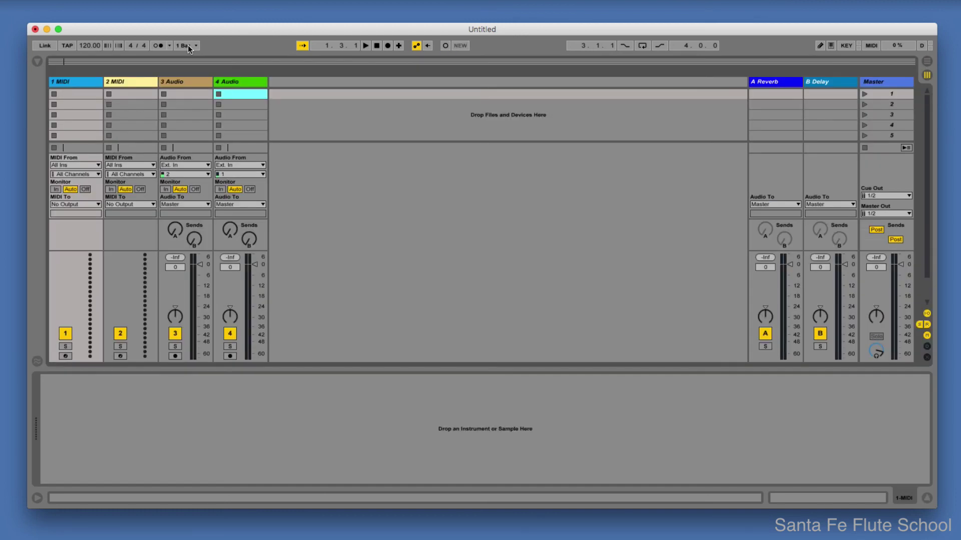
pyautogui.press('Tab')
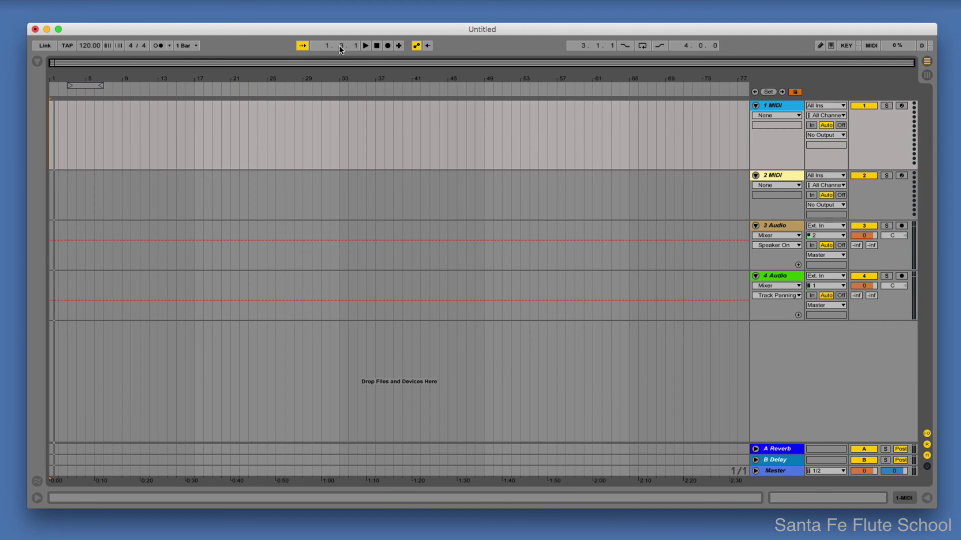
pyautogui.press('Tab')
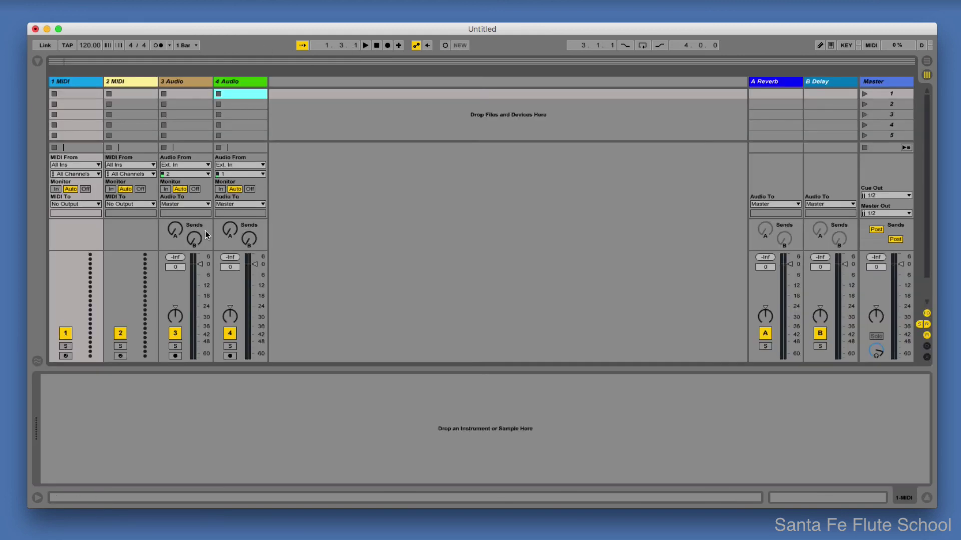
pyautogui.press('Tab')
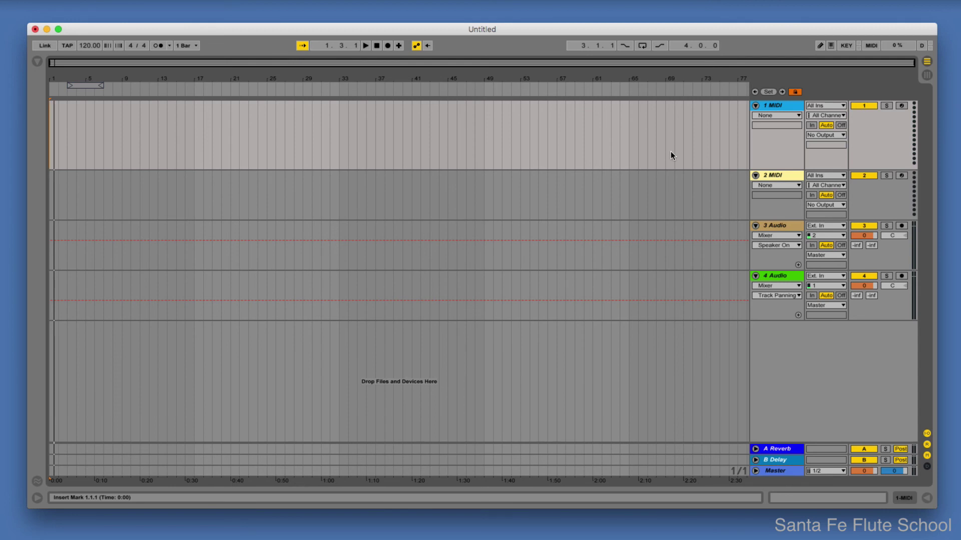